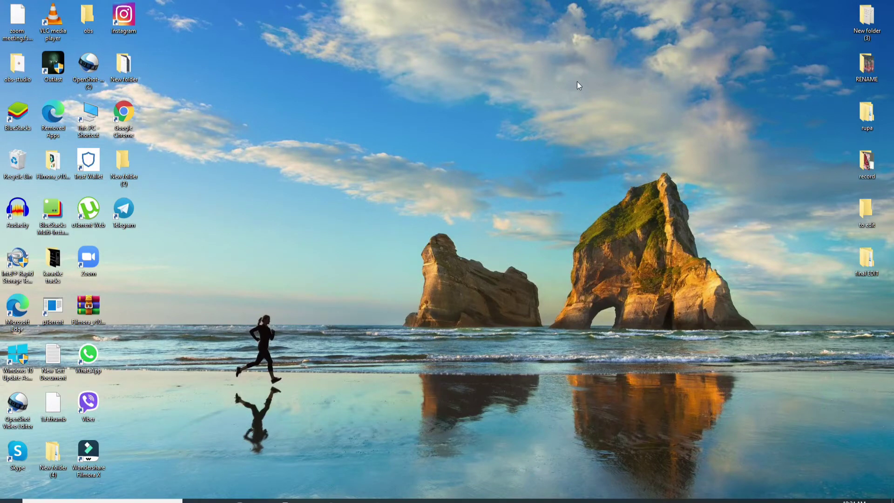
Load domain.com in Chrome and go to its 'Log into your account' page.
{"action": "left_click", "coordinate": [377, 501]}
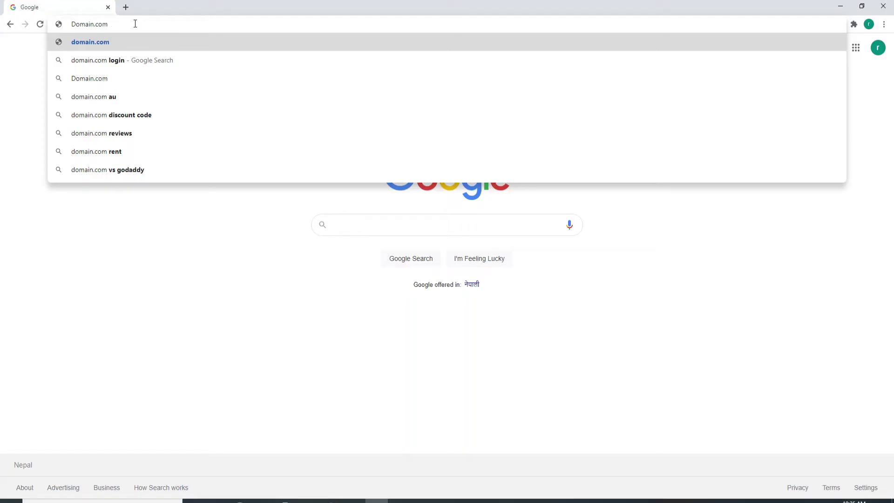
{"action": "key", "text": "Return"}
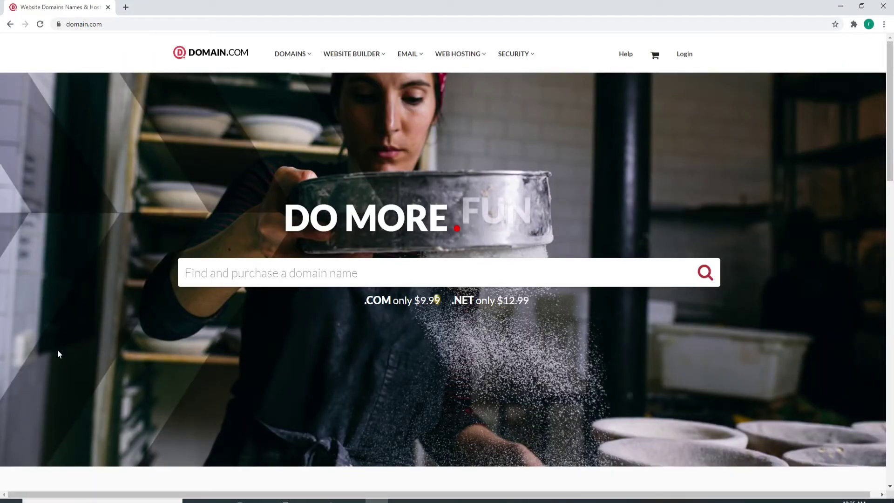
{"action": "left_click", "coordinate": [686, 56]}
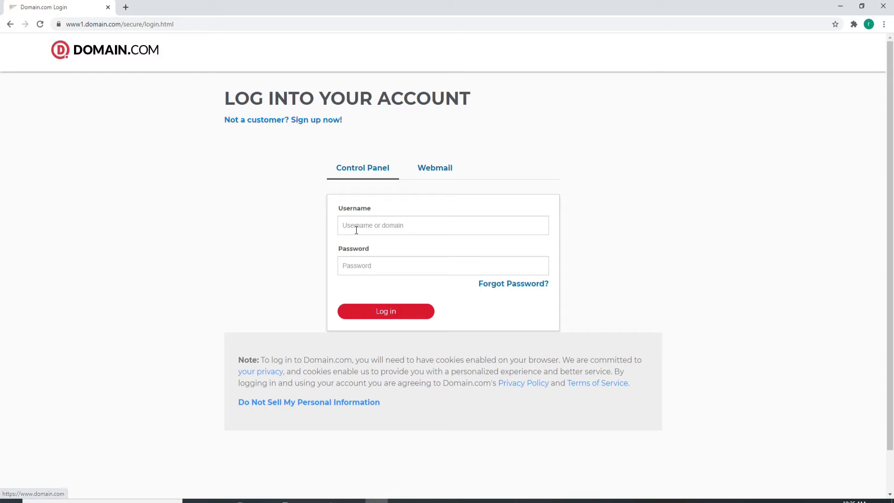
Leave the username and password empty and follow 'Not a customer? Sign up now!' to the homepage.
{"action": "left_click", "coordinate": [389, 225]}
{"action": "left_click", "coordinate": [385, 266]}
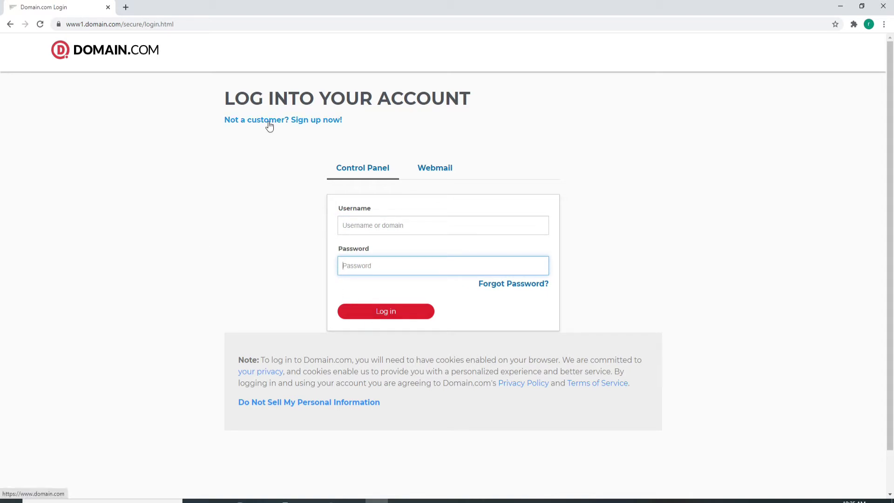
{"action": "left_click", "coordinate": [292, 123]}
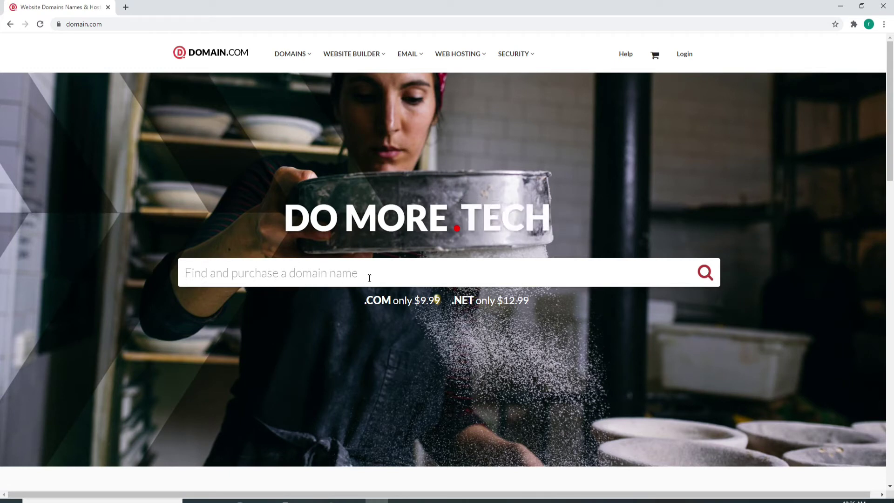
Search for rupadulal.com and add rupadulal.space to the cart.
{"action": "left_click", "coordinate": [384, 273]}
{"action": "type", "text": "rupadulal.com"}
{"action": "left_click", "coordinate": [704, 273]}
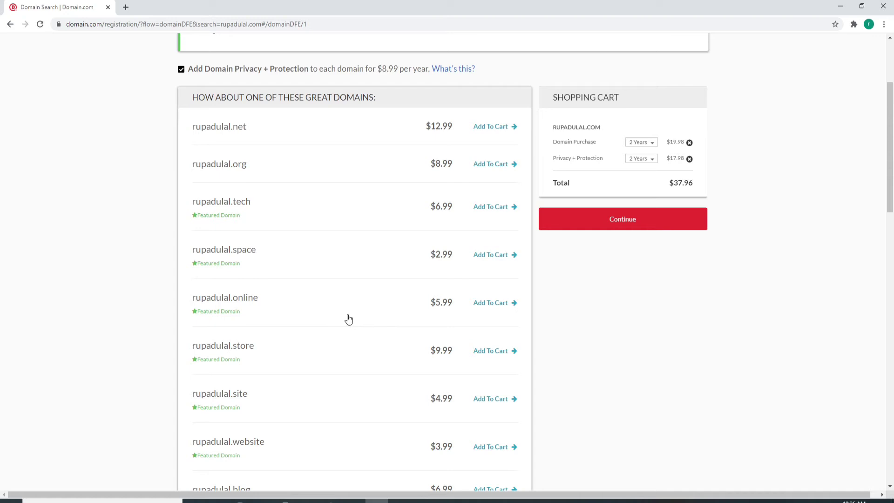
{"action": "scroll", "coordinate": [349, 320], "scroll_direction": "down", "scroll_amount": 1}
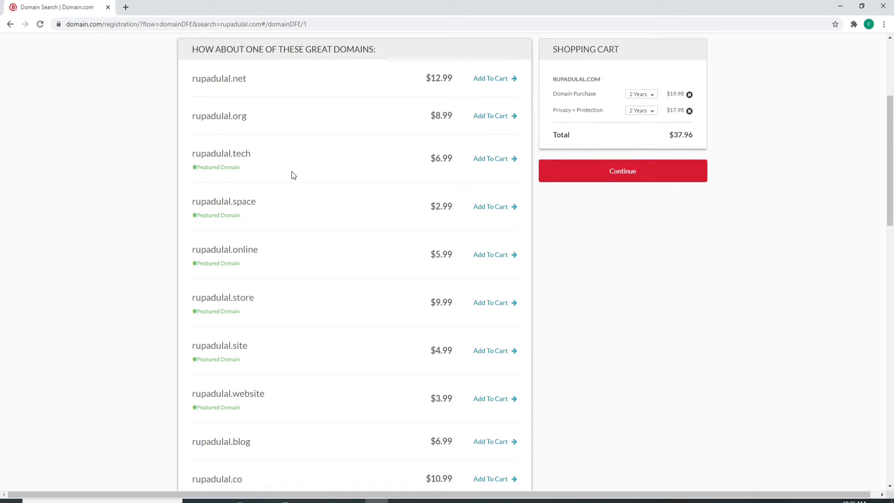
{"action": "left_click", "coordinate": [487, 208]}
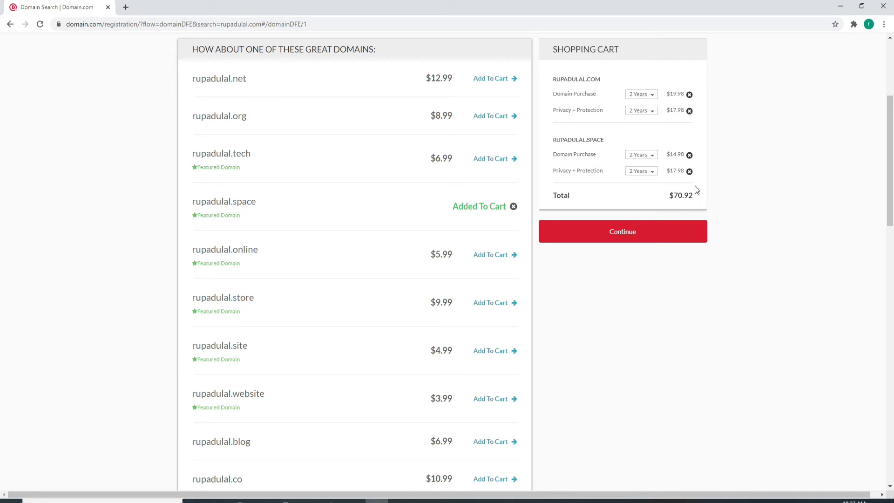
Continue to checkout and autofill the billing email, phone, first and last name.
{"action": "left_click", "coordinate": [629, 239]}
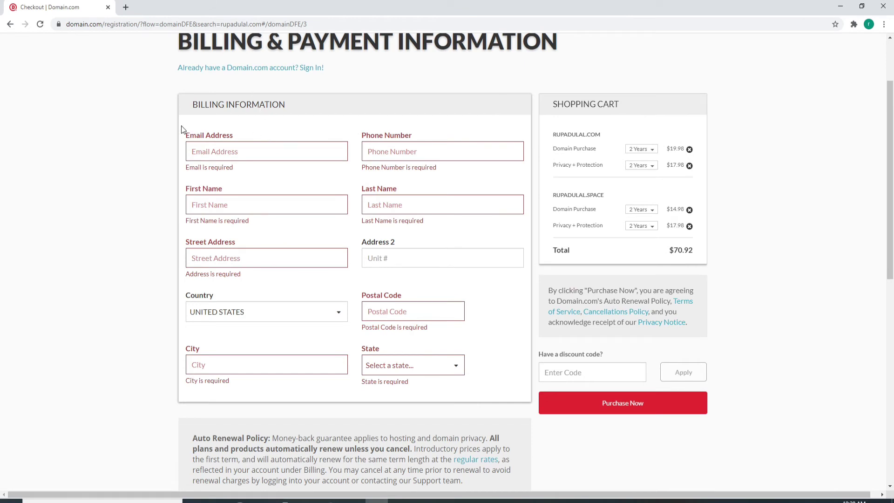
{"action": "left_click", "coordinate": [242, 151]}
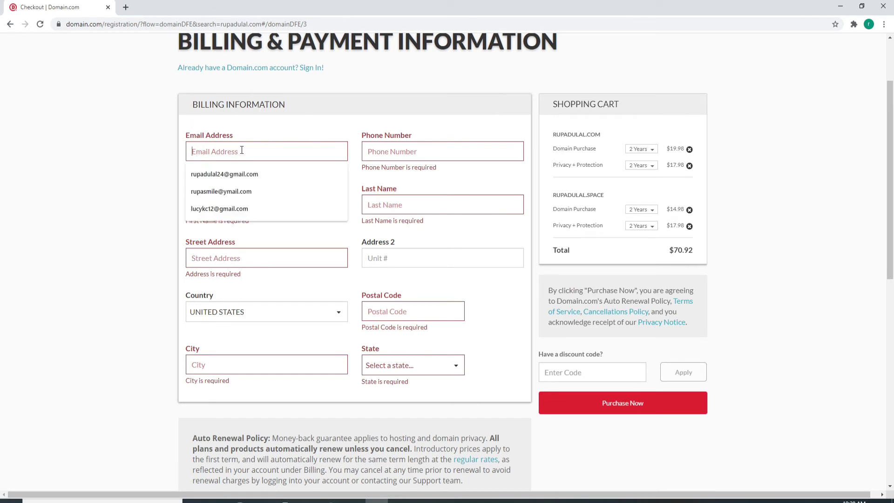
{"action": "left_click", "coordinate": [242, 174]}
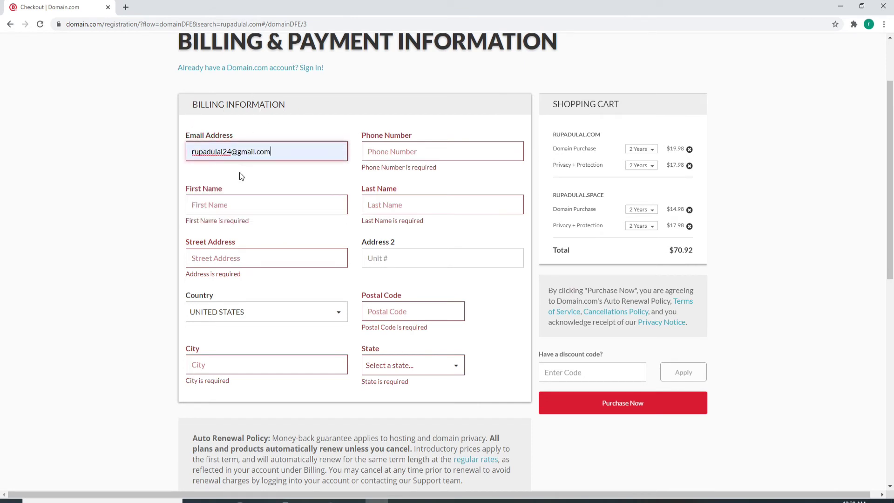
{"action": "left_click", "coordinate": [428, 152]}
{"action": "type", "text": "9999999999"}
{"action": "scroll", "coordinate": [303, 205], "scroll_direction": "down", "scroll_amount": 1}
{"action": "left_click", "coordinate": [250, 99]}
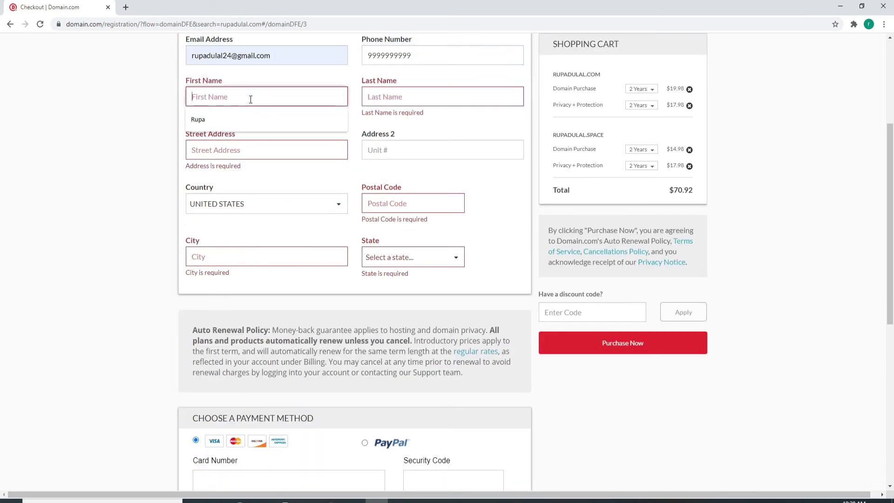
{"action": "left_click", "coordinate": [252, 120]}
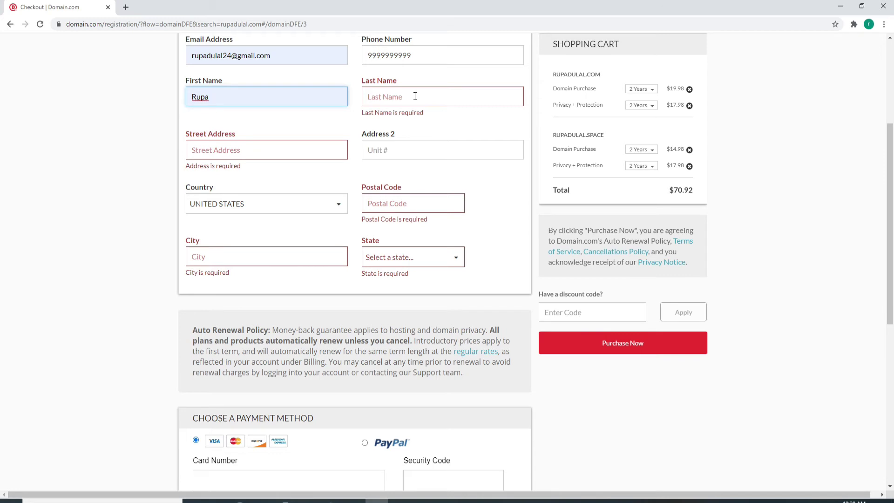
{"action": "left_click", "coordinate": [414, 97]}
{"action": "left_click", "coordinate": [388, 120]}
Choose Montenegro as billing country, leaving the address, postal code and city blank.
{"action": "left_click", "coordinate": [255, 137]}
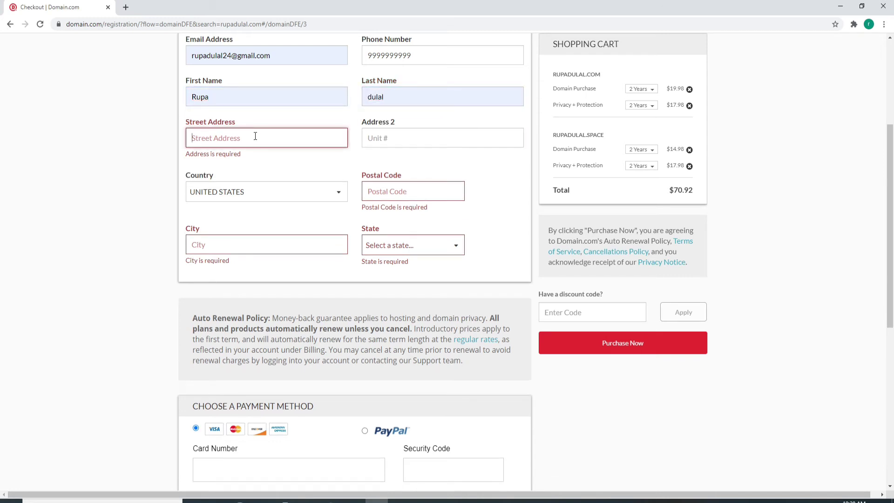
{"action": "left_click", "coordinate": [400, 138]}
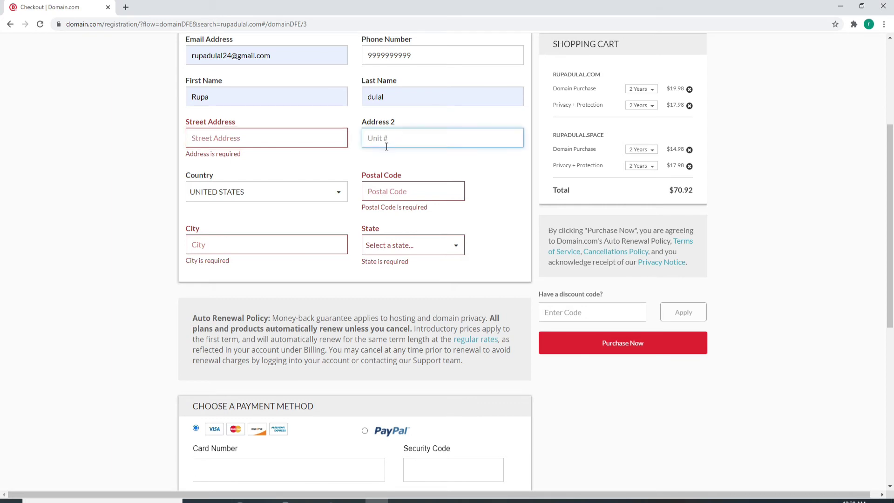
{"action": "left_click", "coordinate": [339, 195]}
{"action": "scroll", "coordinate": [266, 322], "scroll_direction": "down", "scroll_amount": 3}
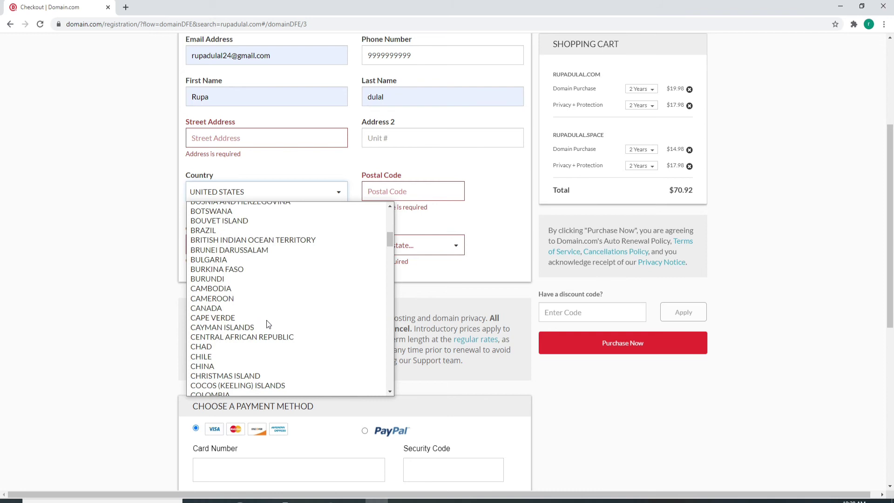
{"action": "left_click", "coordinate": [412, 189]}
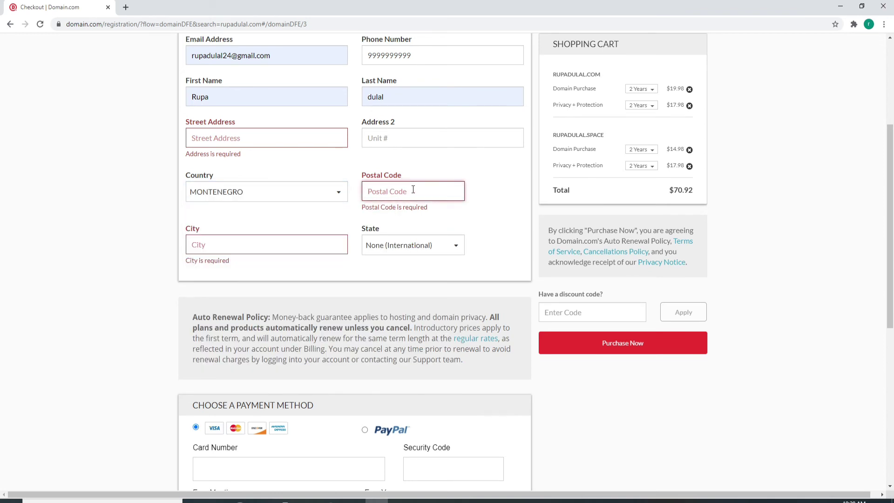
{"action": "left_click", "coordinate": [243, 241]}
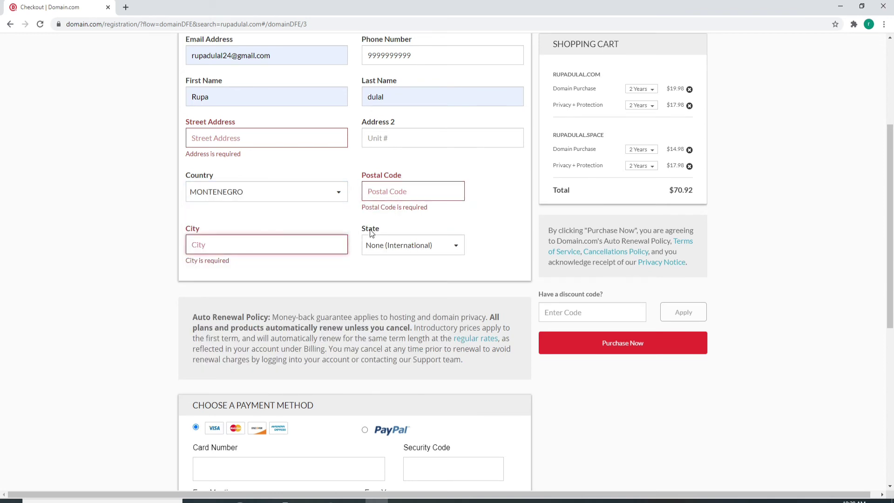
Open the state choices, then switch payment to PayPal and back to card.
{"action": "left_click", "coordinate": [459, 245]}
{"action": "scroll", "coordinate": [240, 190], "scroll_direction": "down", "scroll_amount": 3}
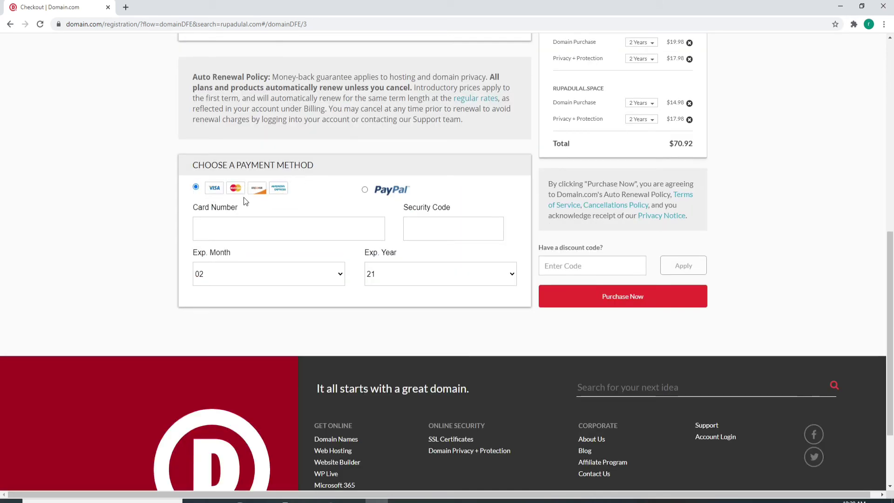
{"action": "left_click", "coordinate": [365, 189]}
{"action": "left_click", "coordinate": [197, 188]}
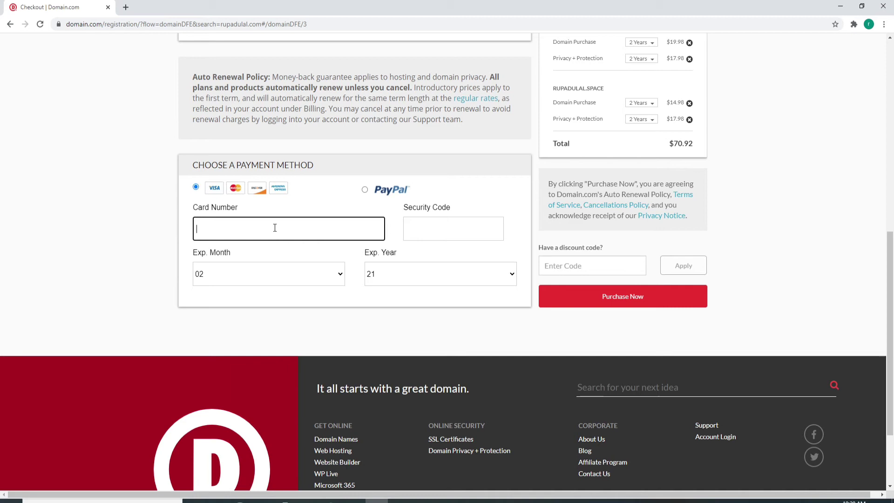
{"action": "left_click", "coordinate": [445, 230]}
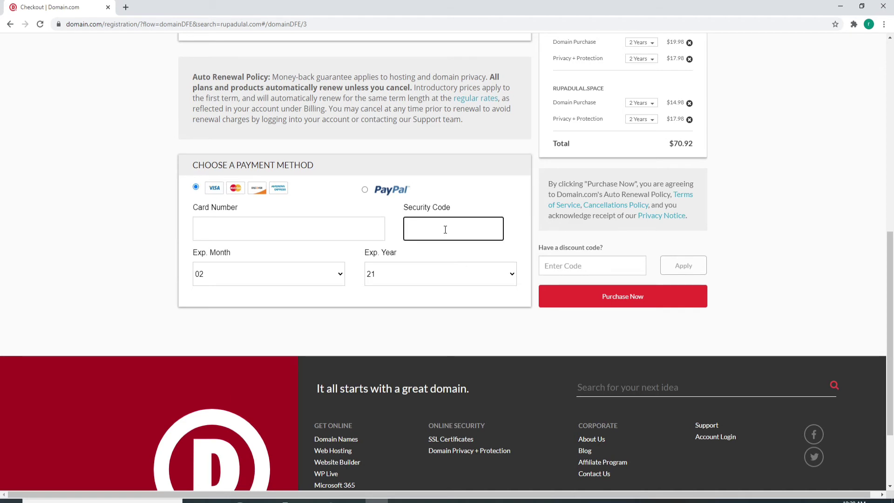
Set the card expiry to month 07 and year 22.
{"action": "left_click", "coordinate": [341, 277]}
{"action": "left_click", "coordinate": [210, 339]}
{"action": "left_click", "coordinate": [341, 277]}
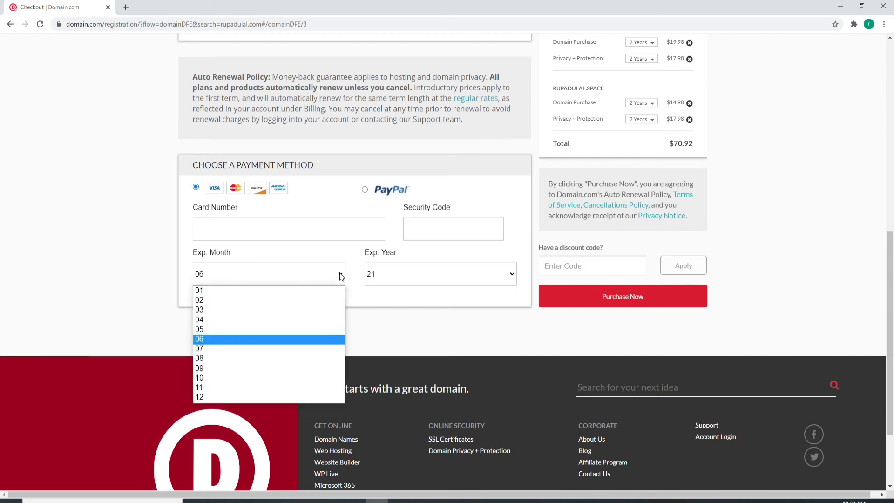
{"action": "left_click", "coordinate": [249, 348]}
{"action": "left_click", "coordinate": [510, 275]}
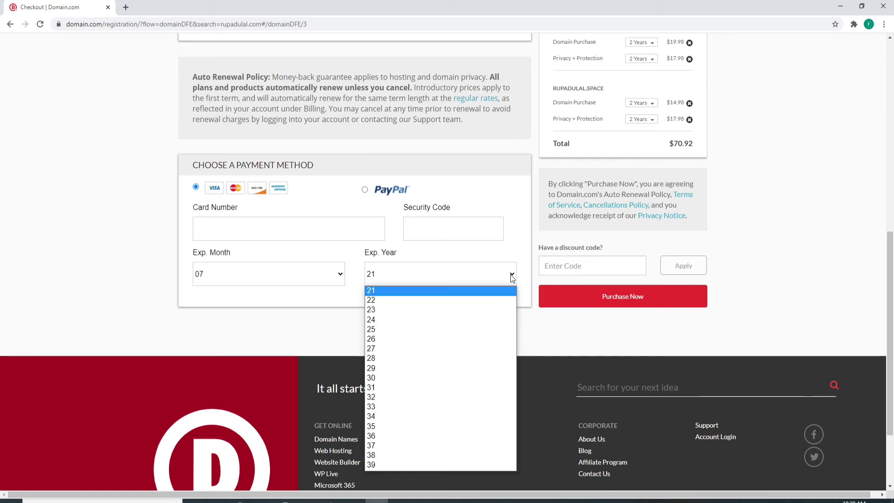
{"action": "left_click", "coordinate": [419, 301]}
{"action": "scroll", "coordinate": [418, 300], "scroll_direction": "up", "scroll_amount": 2}
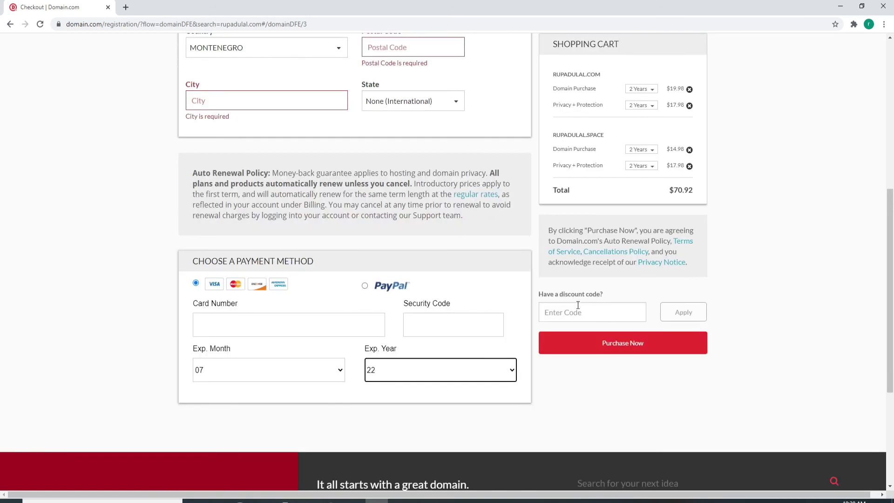
Put the cursor in the empty discount code field on the checkout page.
{"action": "left_click", "coordinate": [584, 313]}
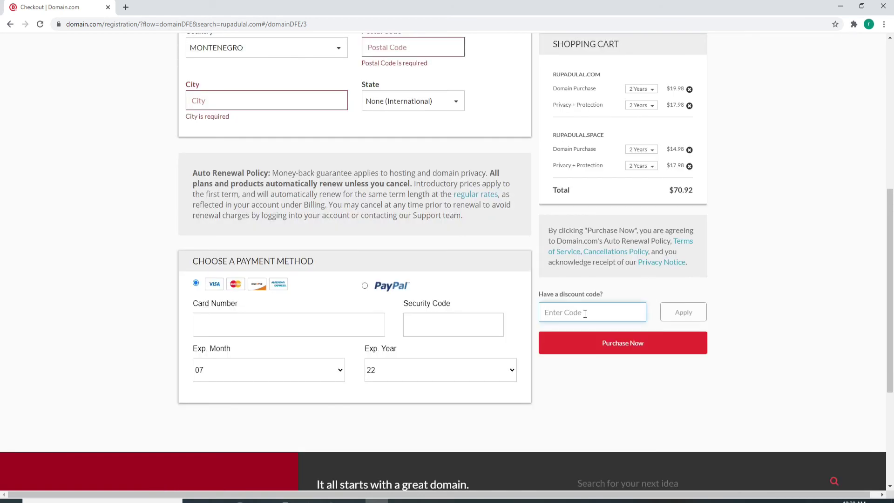